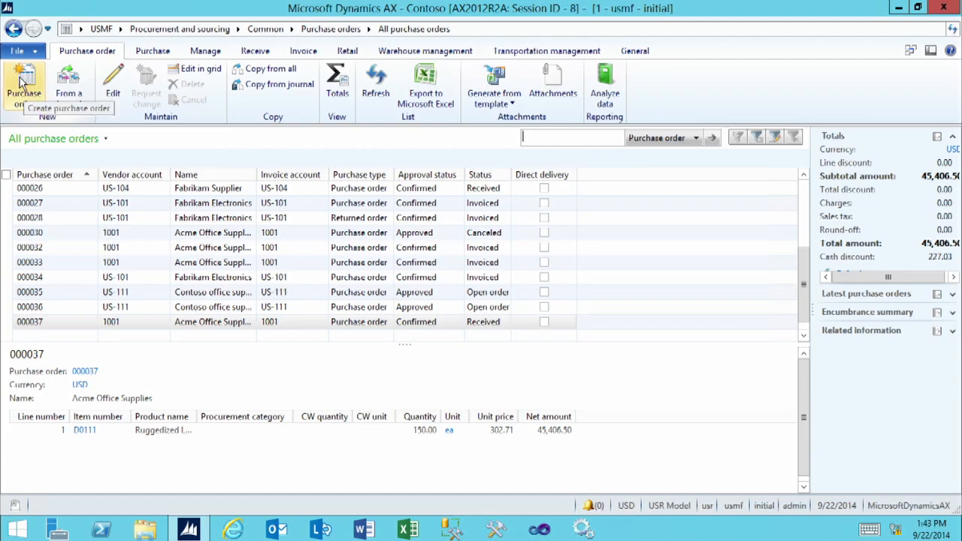
# Start a purchase order for vendor Ade Supply Company, with site 7 and warehouse 71 as storage dimensions
pyautogui.click(19, 83)
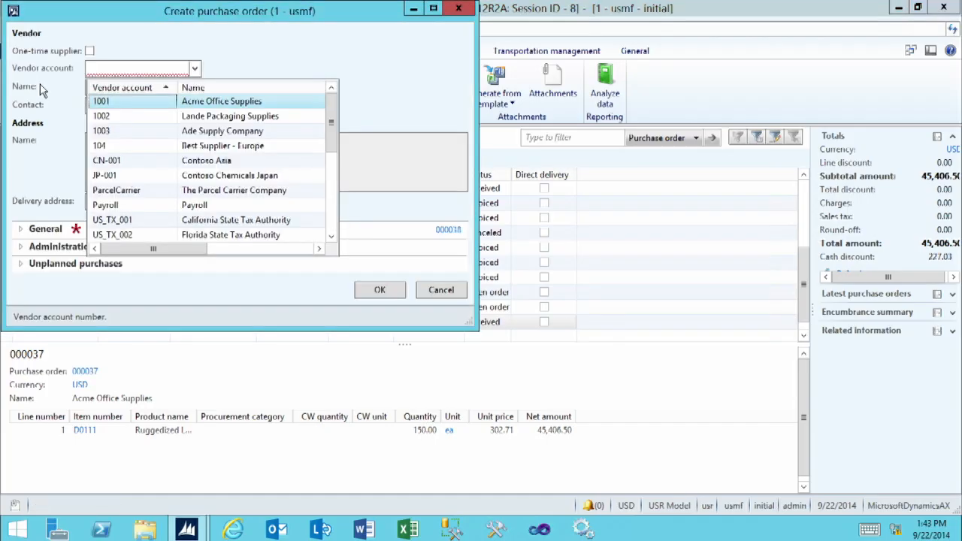
pyautogui.click(124, 139)
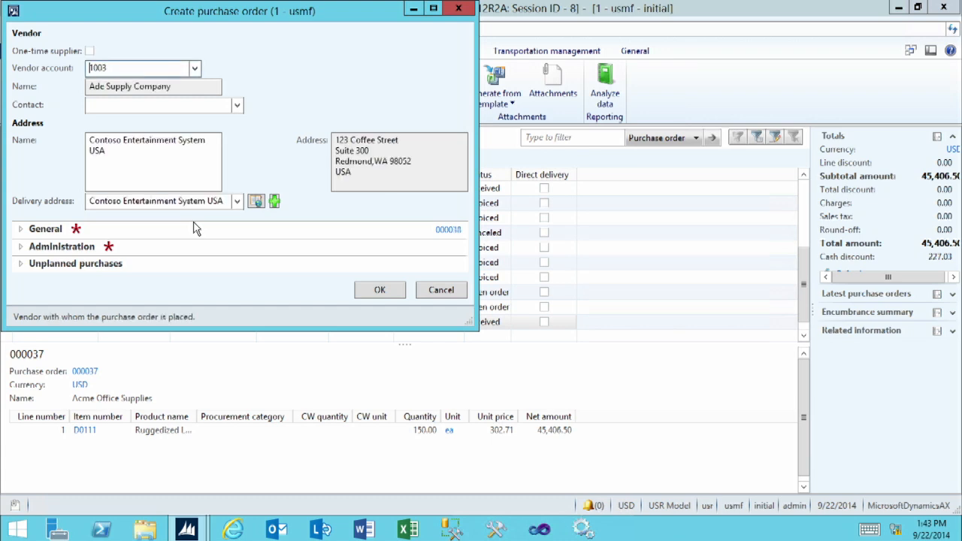
pyautogui.click(45, 229)
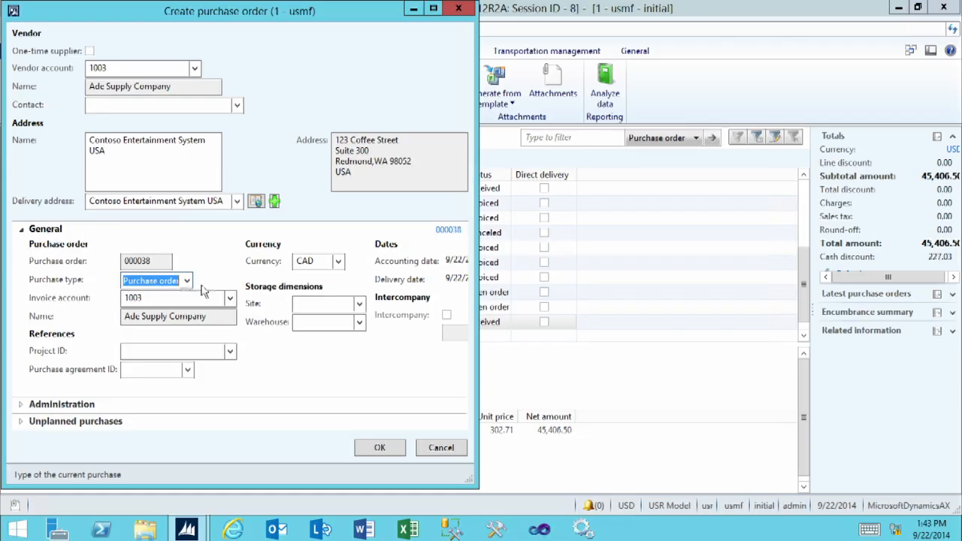
pyautogui.moveTo(476, 389); pyautogui.dragTo(671, 364)
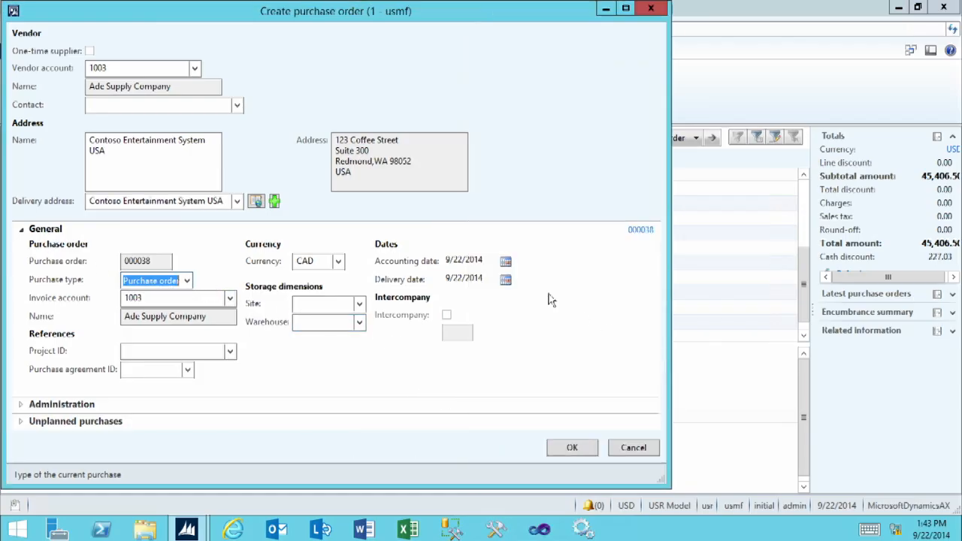
pyautogui.click(319, 303)
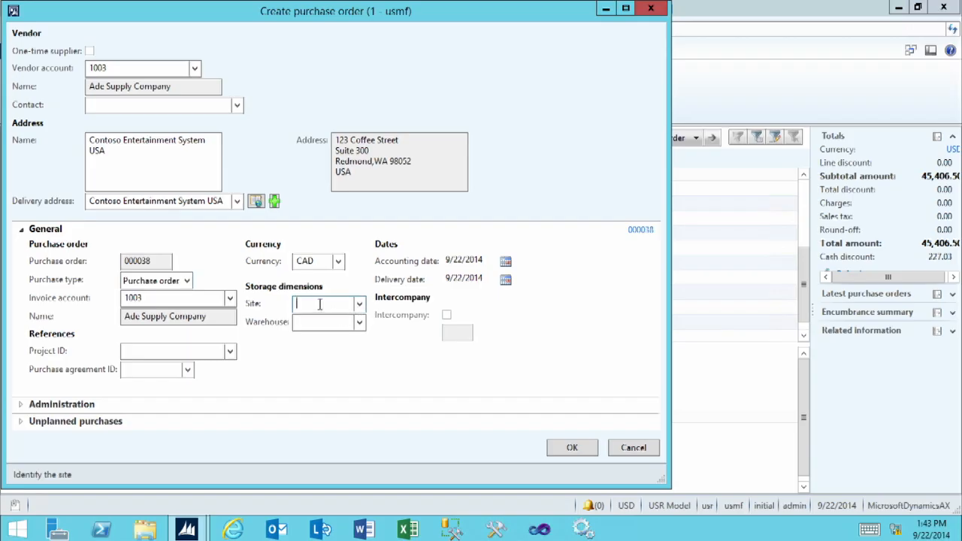
pyautogui.click(359, 303)
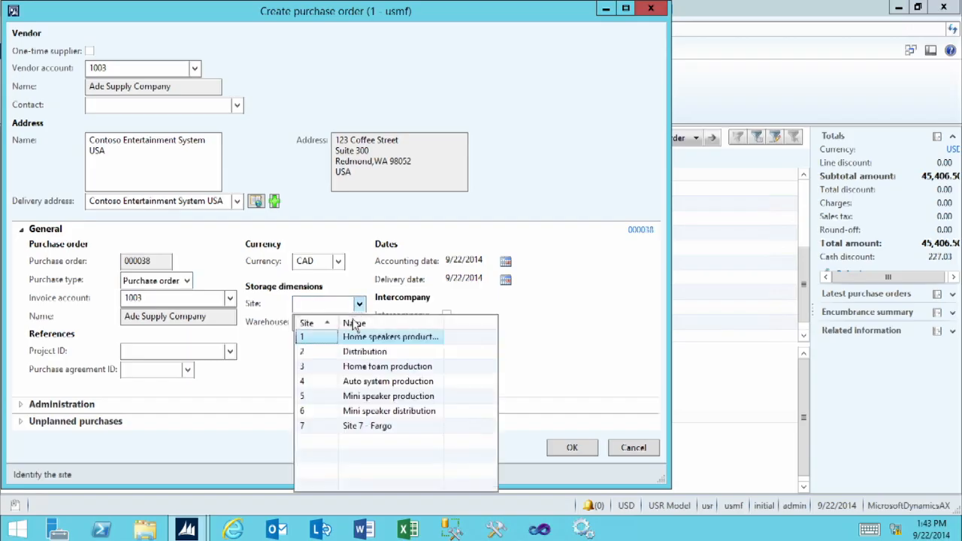
pyautogui.click(329, 426)
pyautogui.click(359, 323)
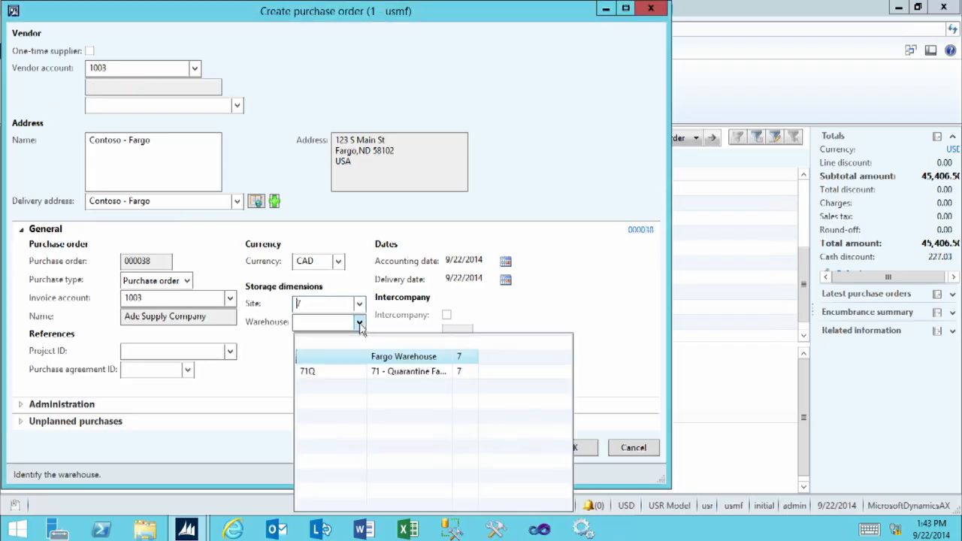
pyautogui.click(331, 372)
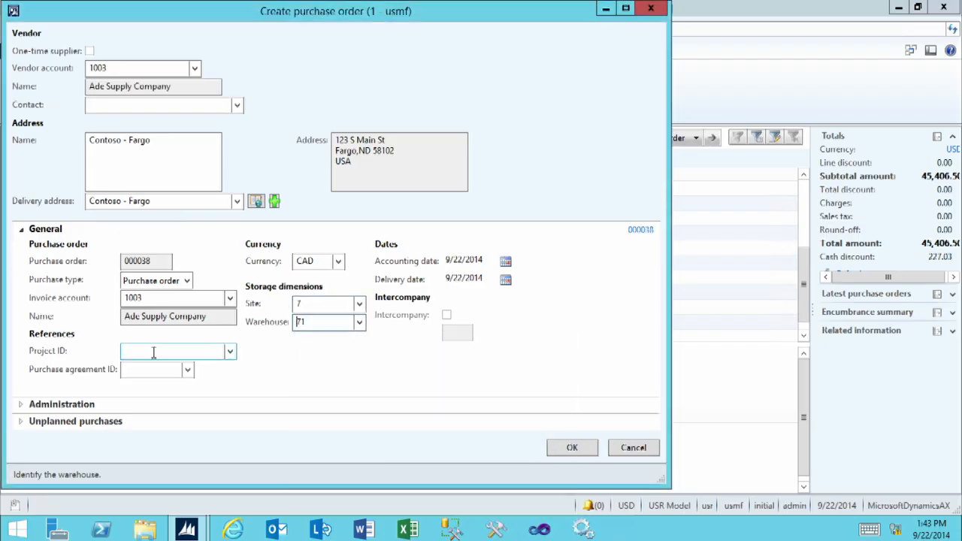
# Review the project reference, administration and unplanned purchases details, and create the purchase order
pyautogui.click(153, 351)
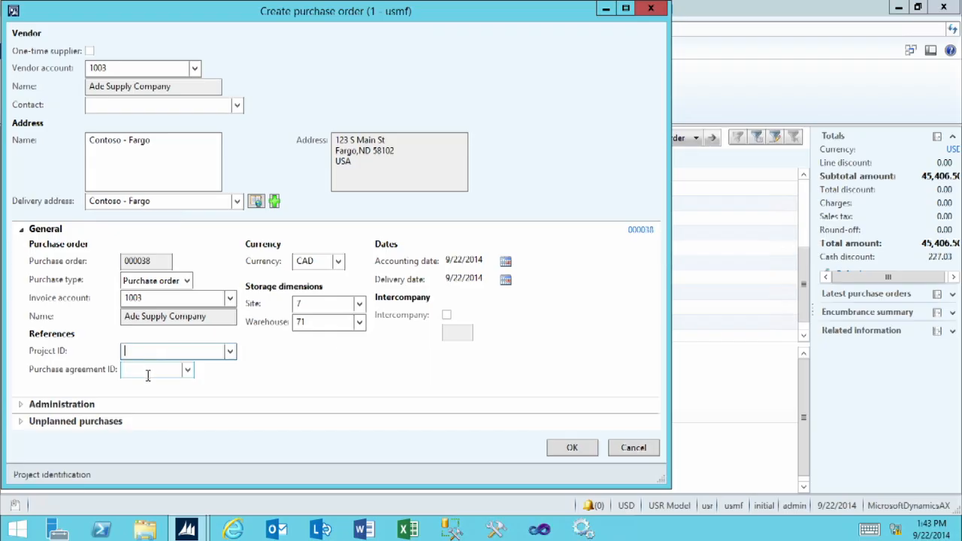
pyautogui.click(21, 228)
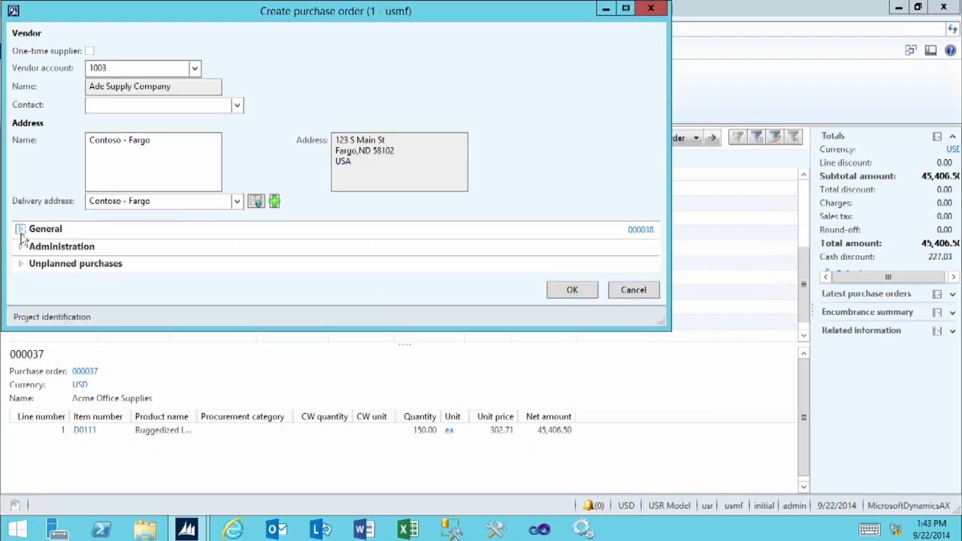
pyautogui.click(21, 248)
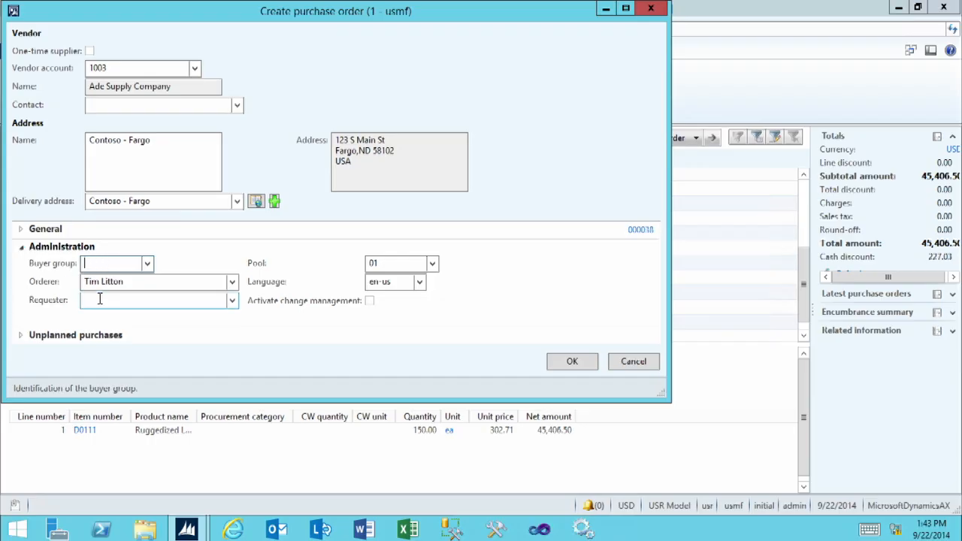
pyautogui.click(27, 251)
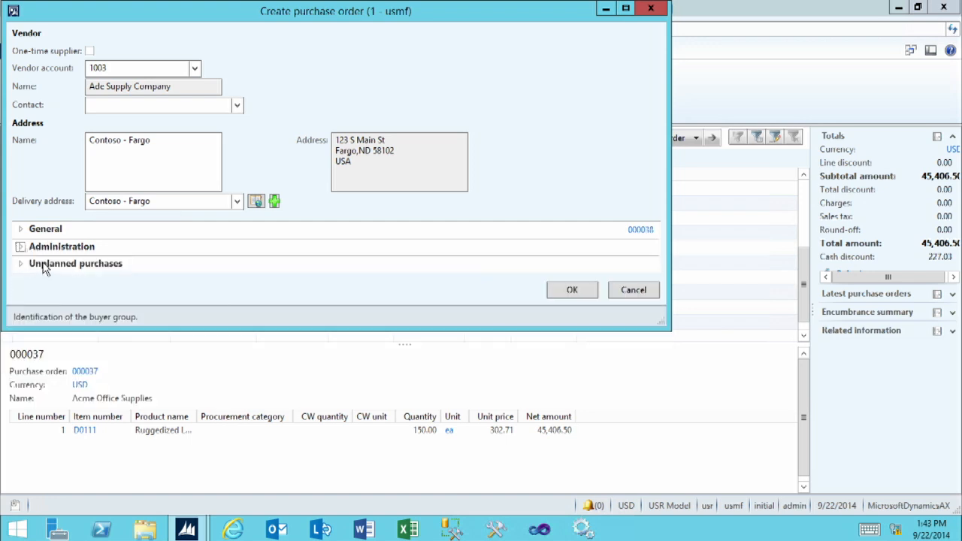
pyautogui.click(43, 264)
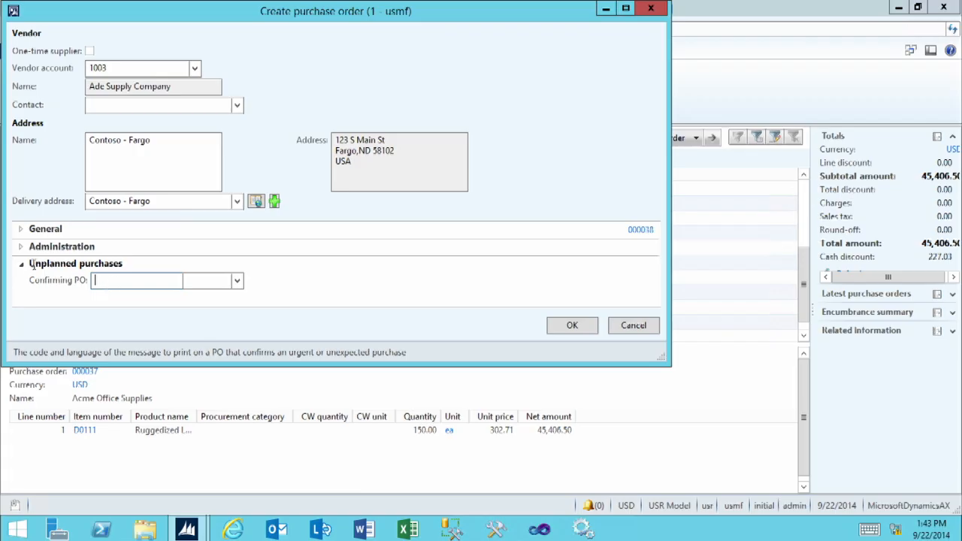
pyautogui.click(32, 268)
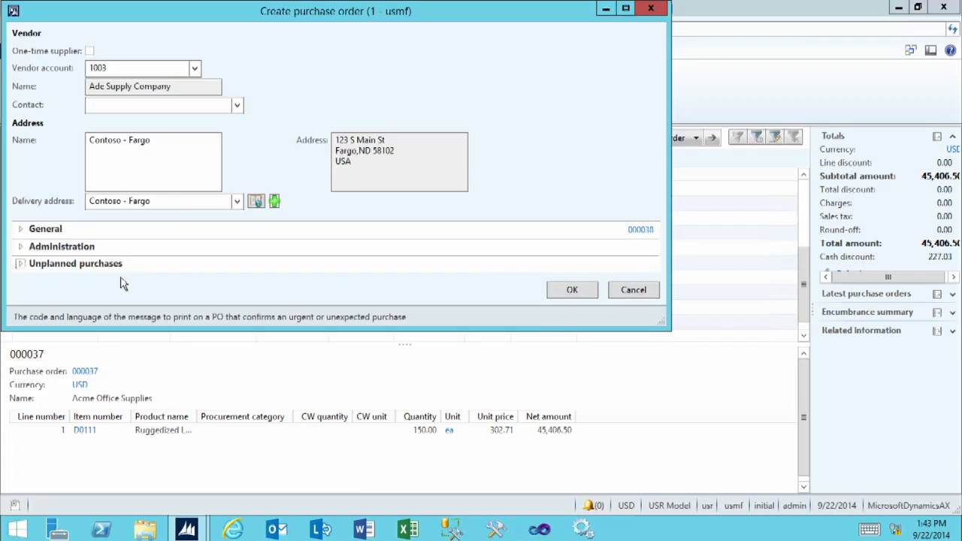
pyautogui.click(572, 290)
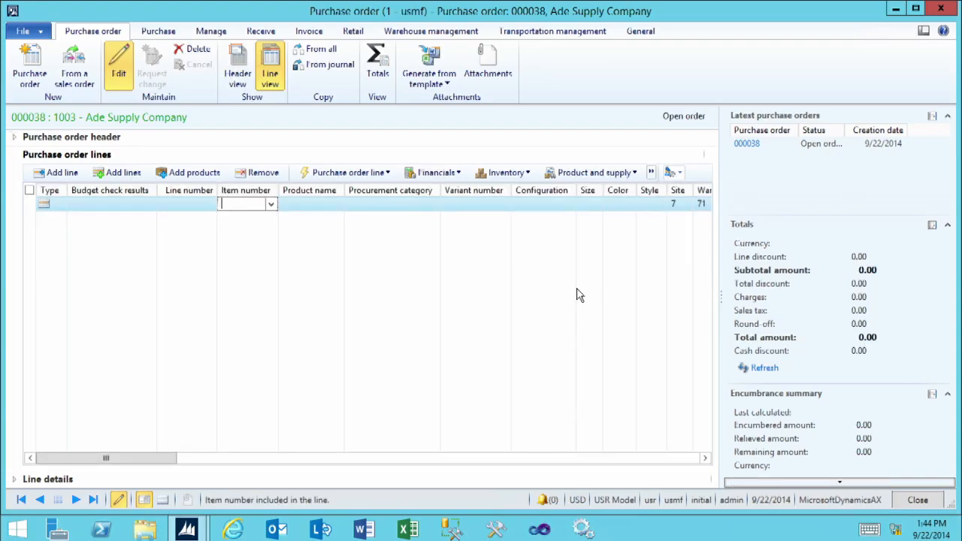
# Enter item 1100 (Baby T-Shirt) on the first order line and check its quantity and unit price
pyautogui.click(271, 206)
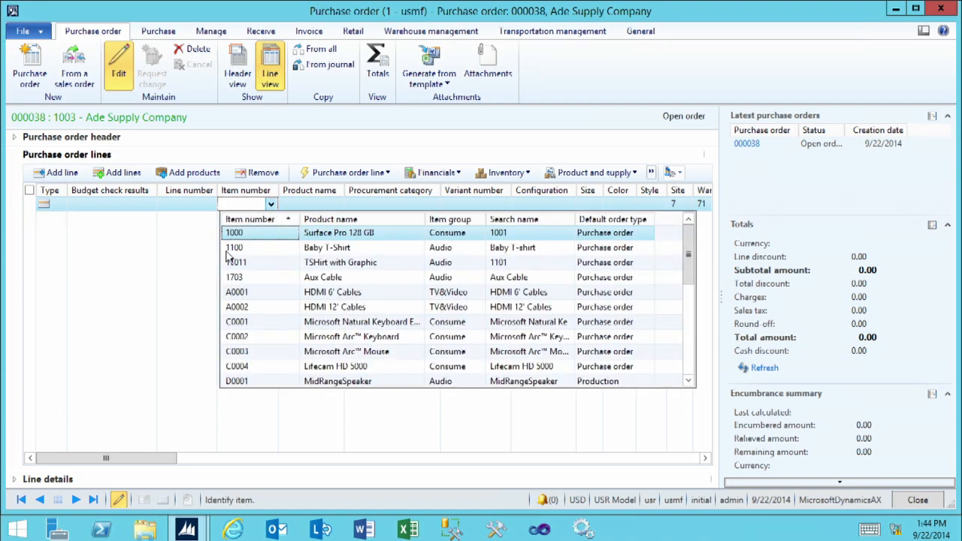
pyautogui.click(239, 250)
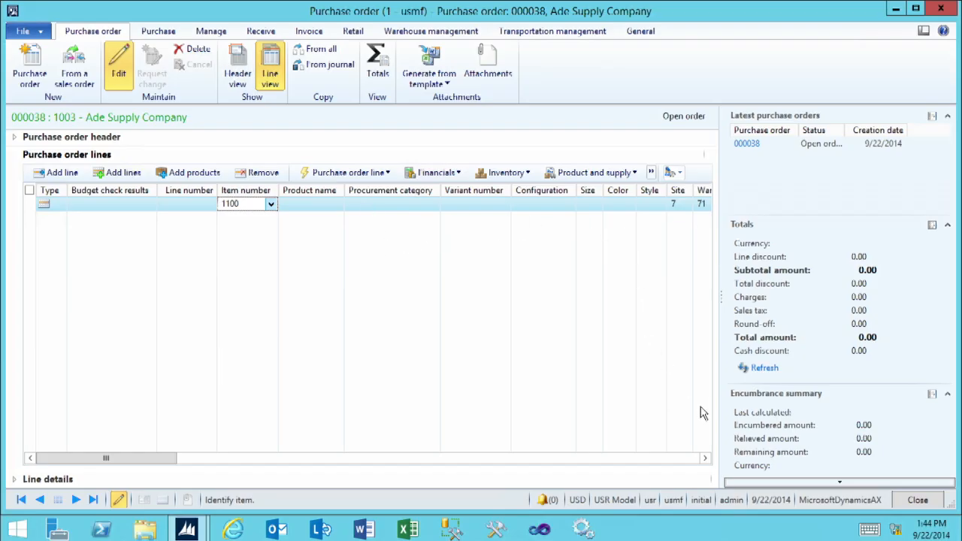
pyautogui.click(705, 461)
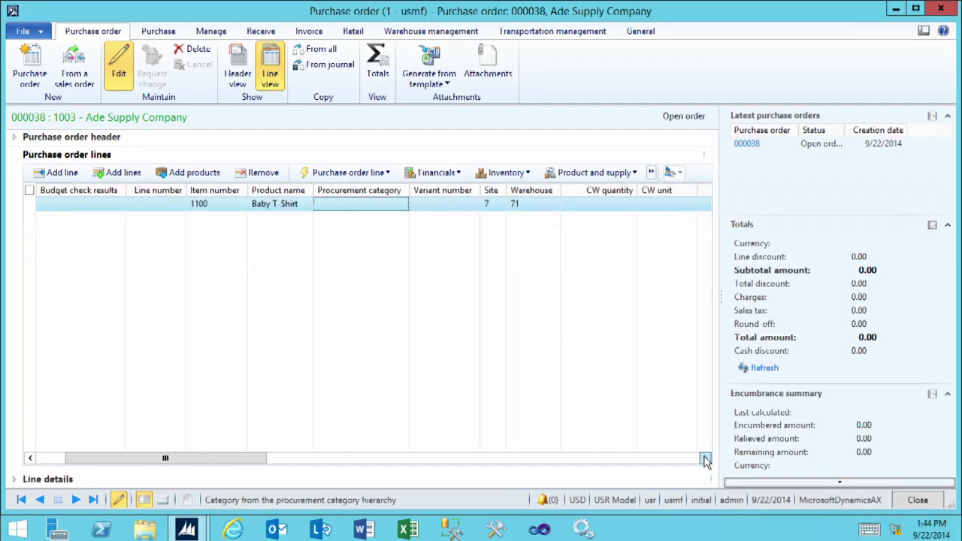
pyautogui.click(705, 461)
pyautogui.click(704, 458)
pyautogui.click(704, 458)
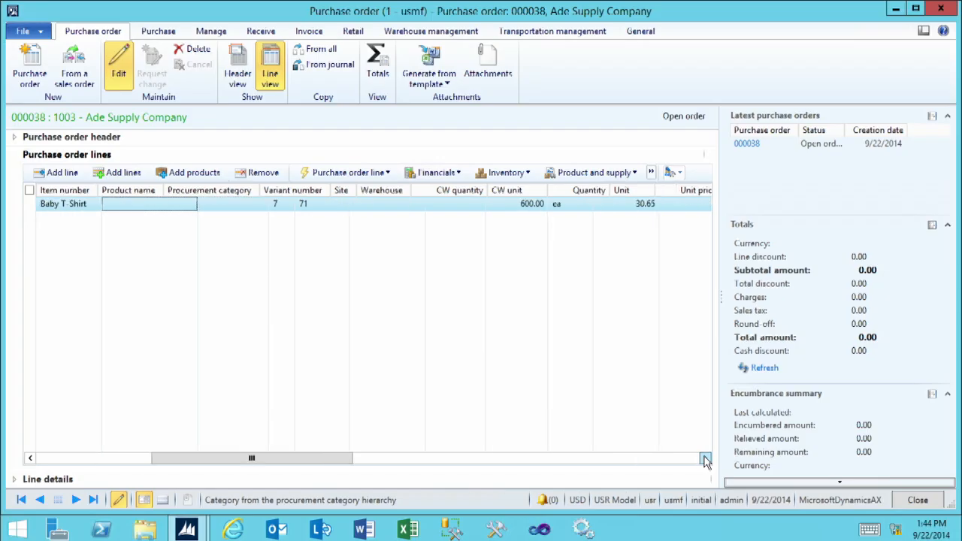
pyautogui.click(515, 203)
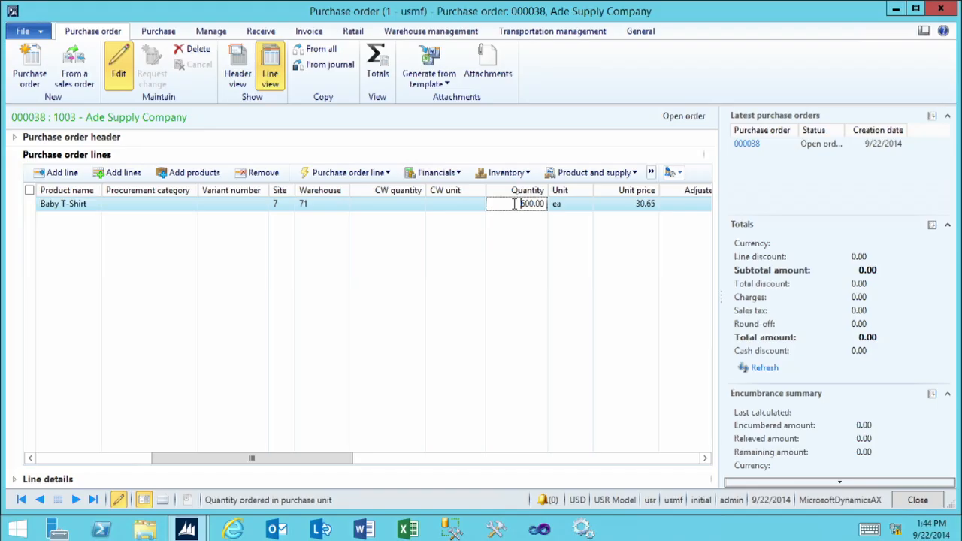
pyautogui.click(633, 203)
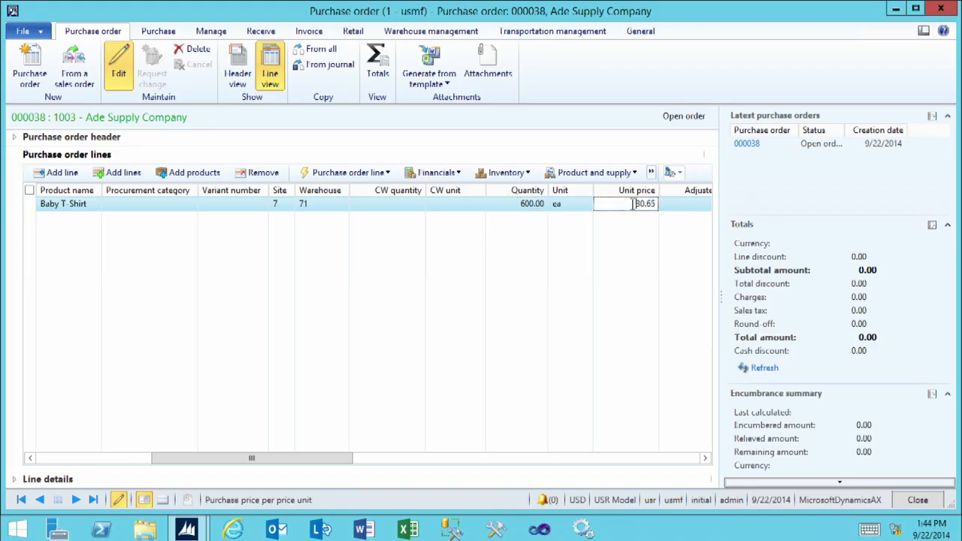
pyautogui.moveTo(634, 204); pyautogui.dragTo(668, 206)
# Try to add a second order line, dismiss the error log and remove the Baby T-Shirt line
pyautogui.click(63, 173)
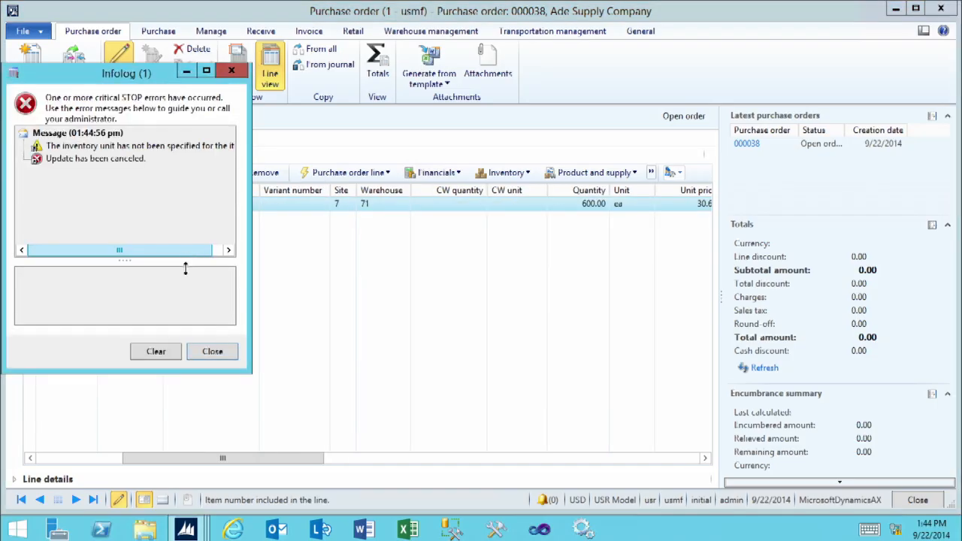
pyautogui.click(213, 353)
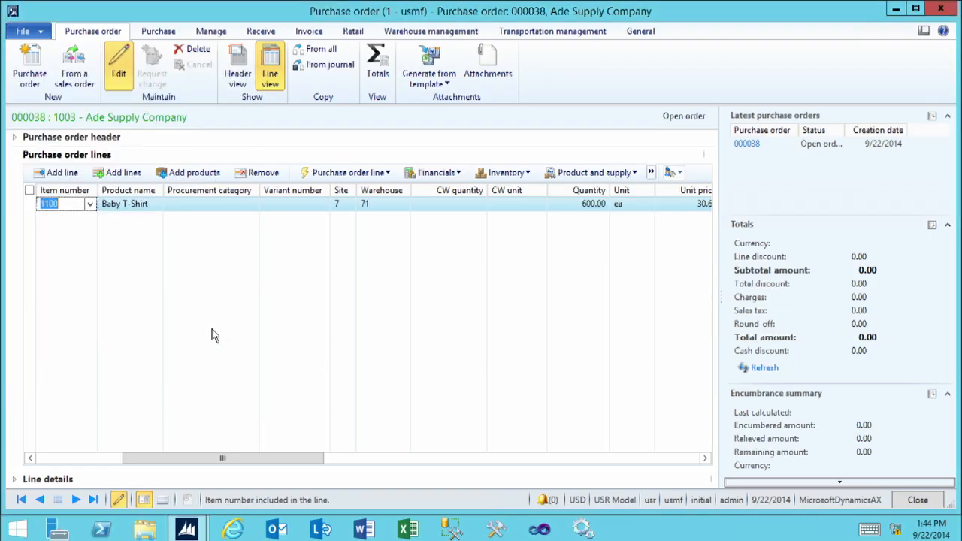
pyautogui.click(261, 172)
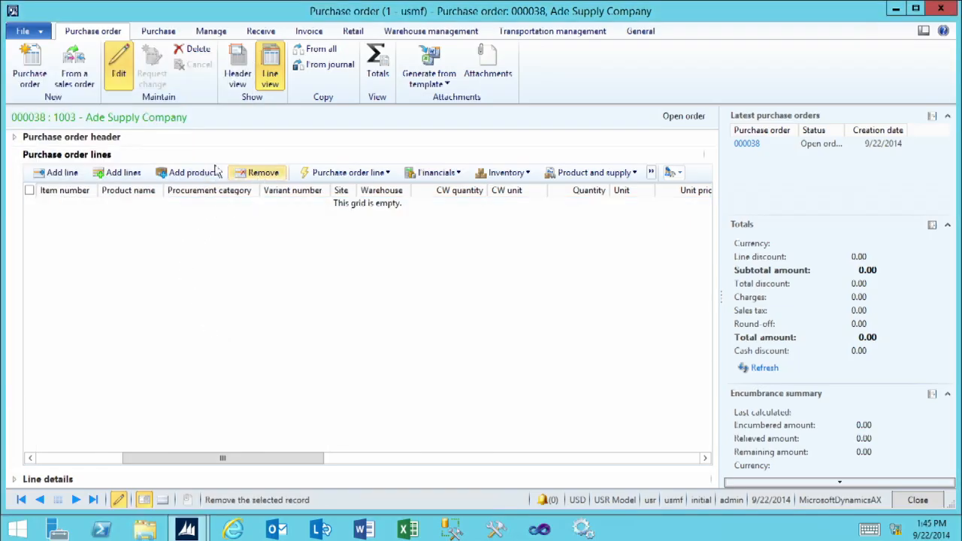
# Add a purchase order line for item A0001 (HDMI 6' Cables) and go to its quantity
pyautogui.click(58, 176)
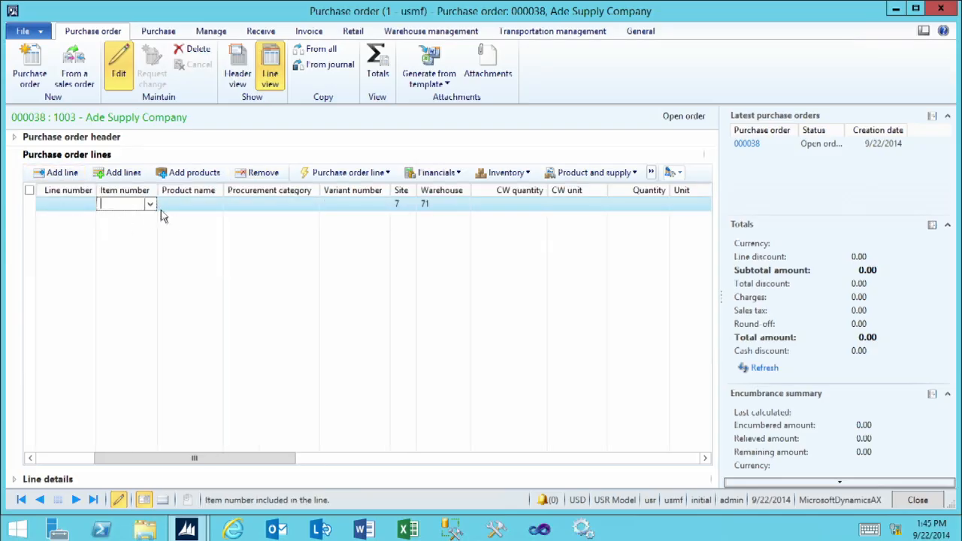
pyautogui.click(149, 205)
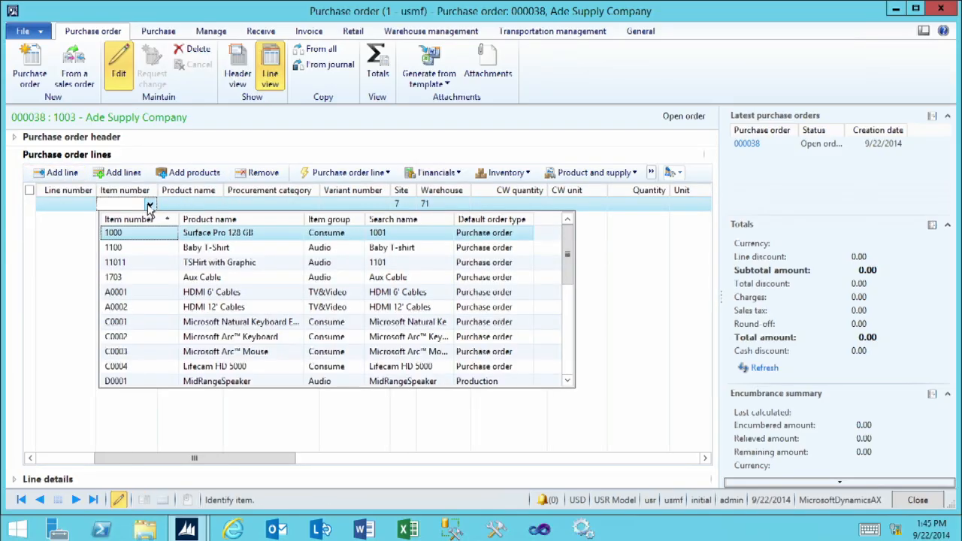
pyautogui.click(136, 300)
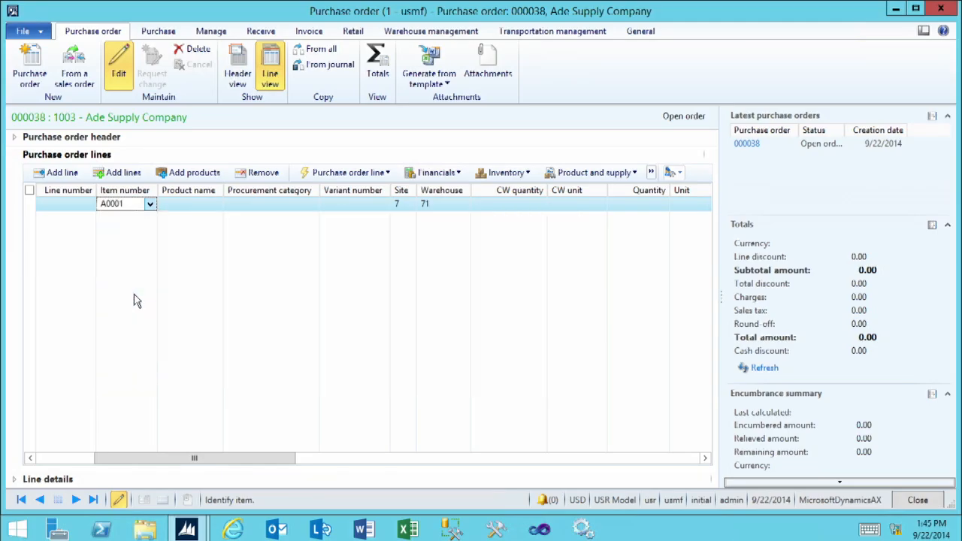
pyautogui.click(636, 203)
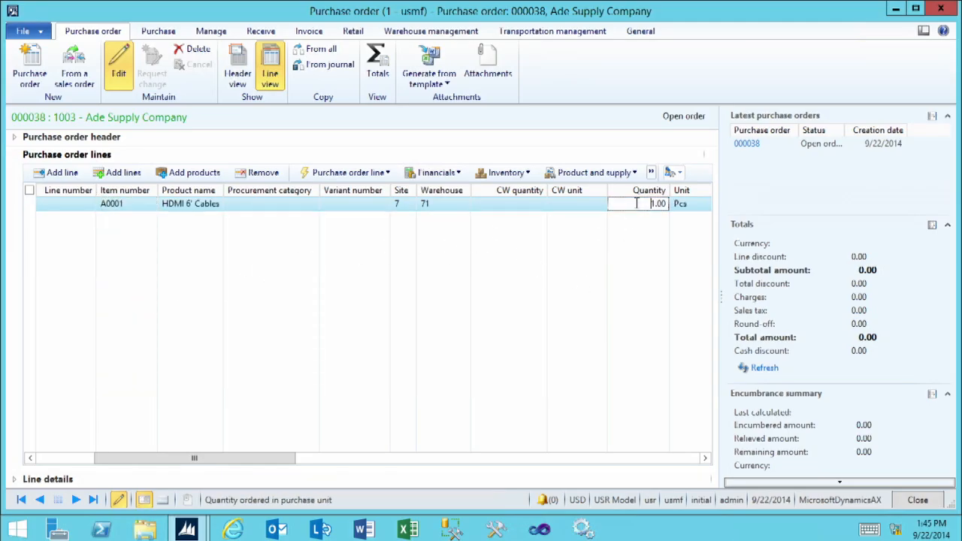
# Open the item query for creating several order lines at once and go to its item number criteria
pyautogui.click(118, 175)
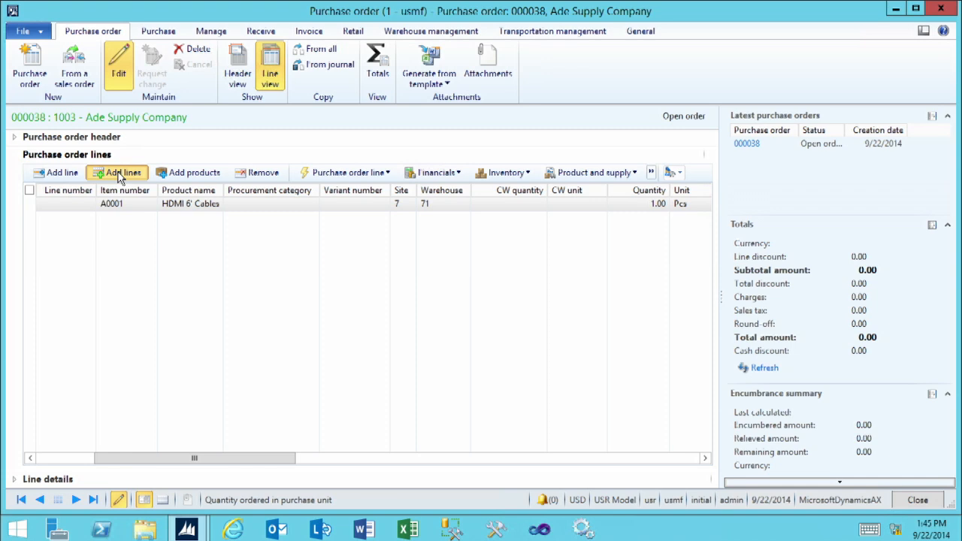
pyautogui.click(117, 175)
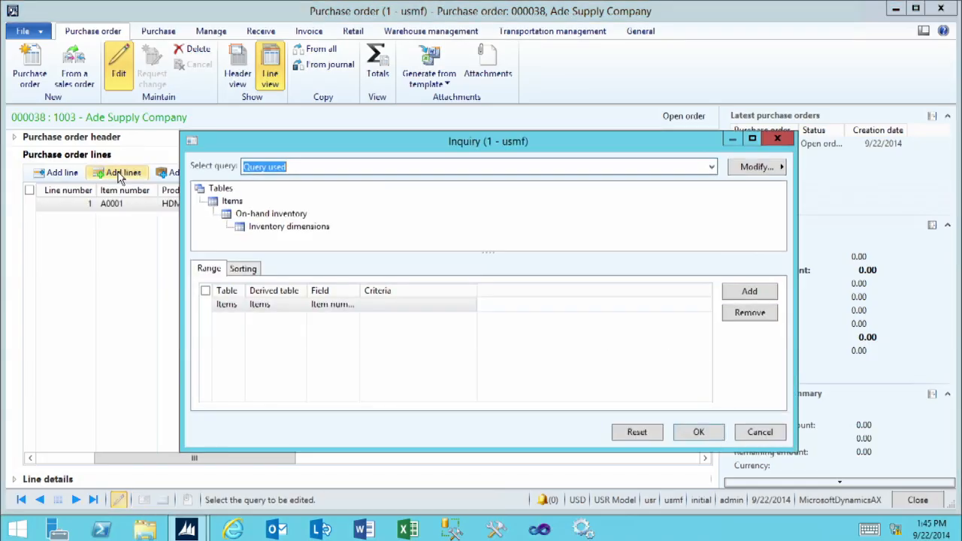
pyautogui.click(378, 304)
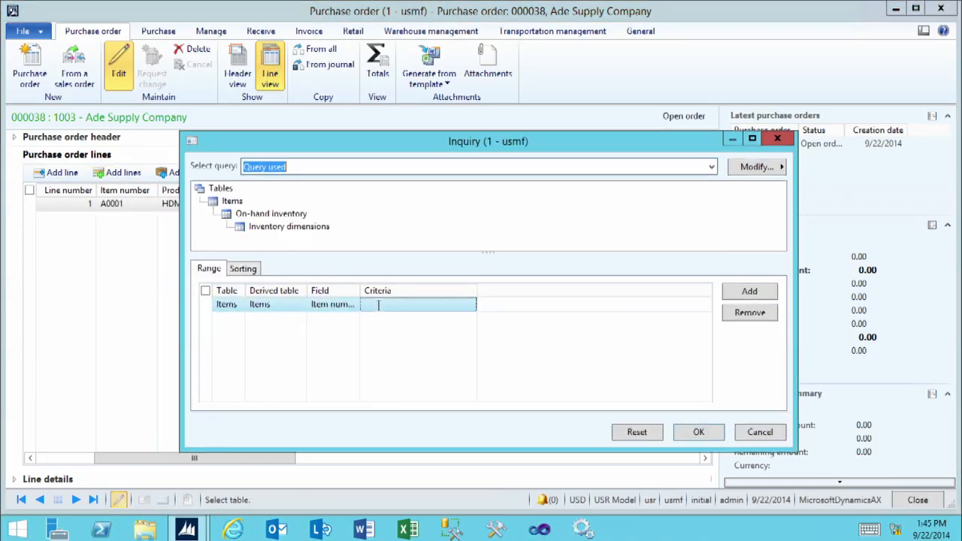
# Try adding another Items range to the query, look through the available fields, and remove the range
pyautogui.click(743, 291)
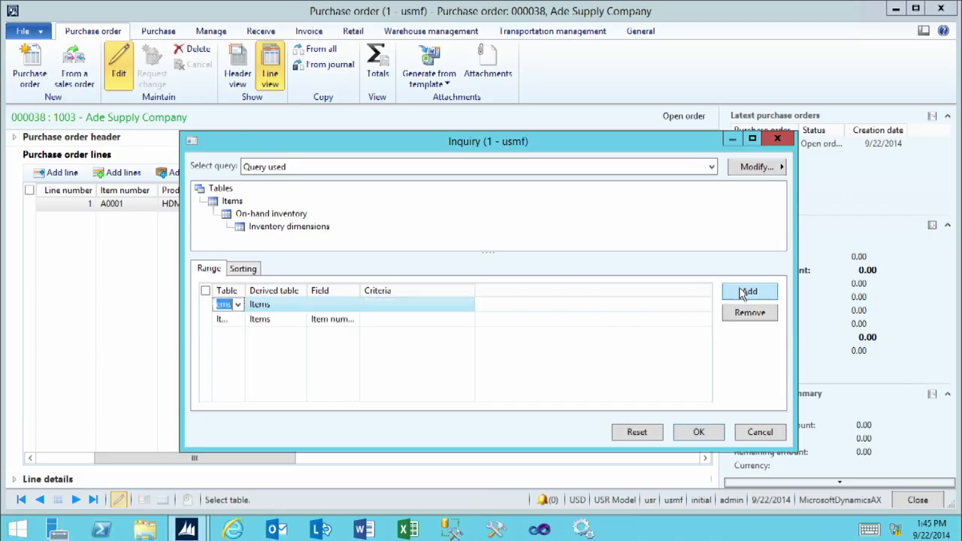
pyautogui.click(324, 304)
pyautogui.click(352, 305)
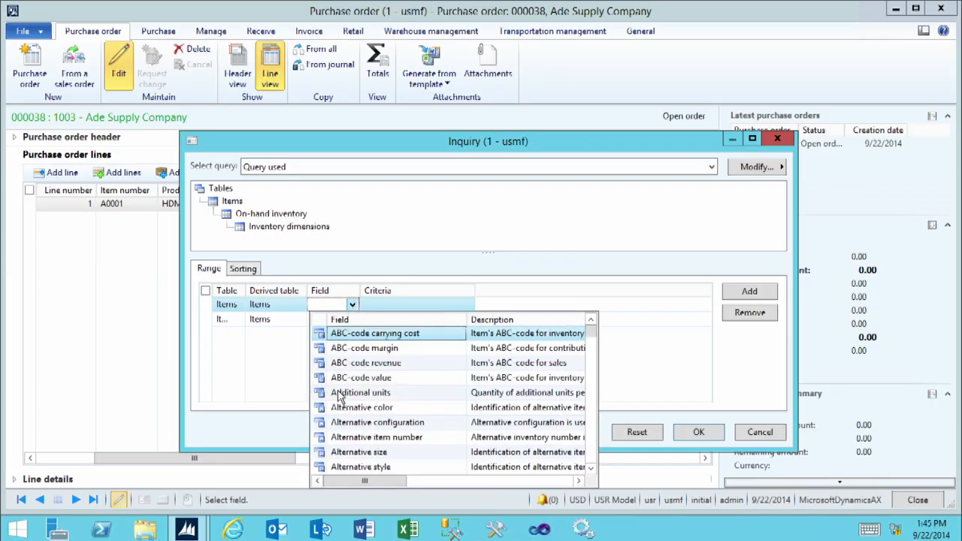
pyautogui.scroll(-4, 338, 402)
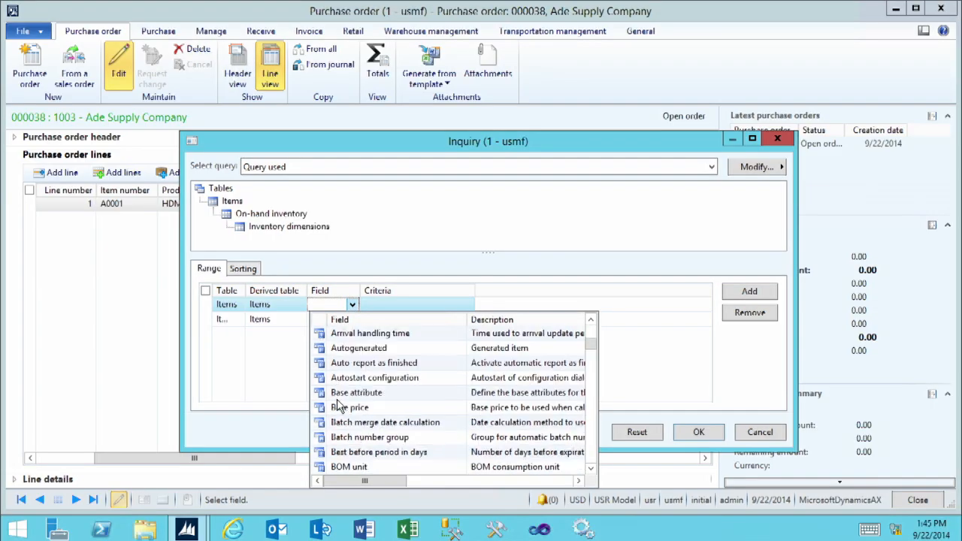
pyautogui.scroll(-3, 338, 406)
pyautogui.scroll(-3, 338, 405)
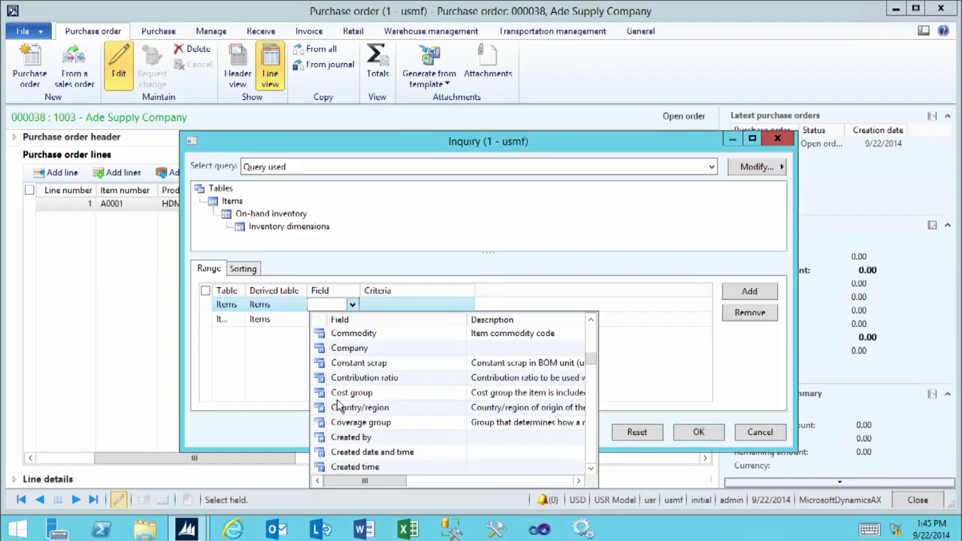
pyautogui.click(398, 304)
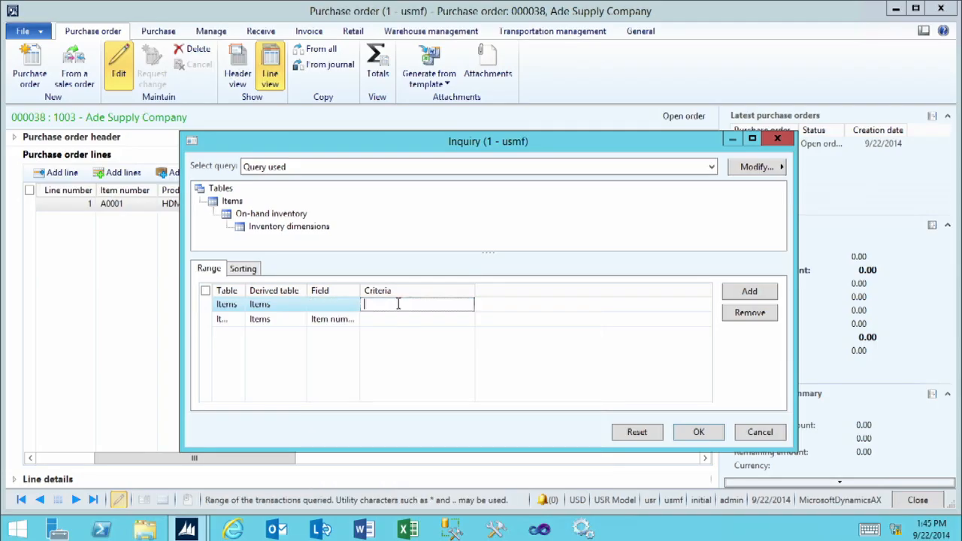
pyautogui.click(744, 313)
# Run the query and create order lines for new item C0001 with a purchase quantity of 10 each in White and Black
pyautogui.click(695, 434)
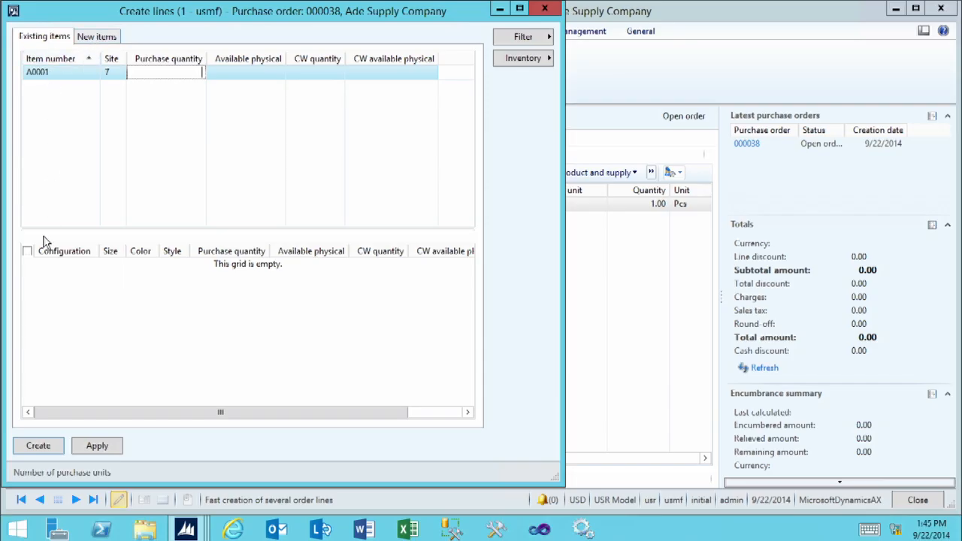
pyautogui.click(100, 37)
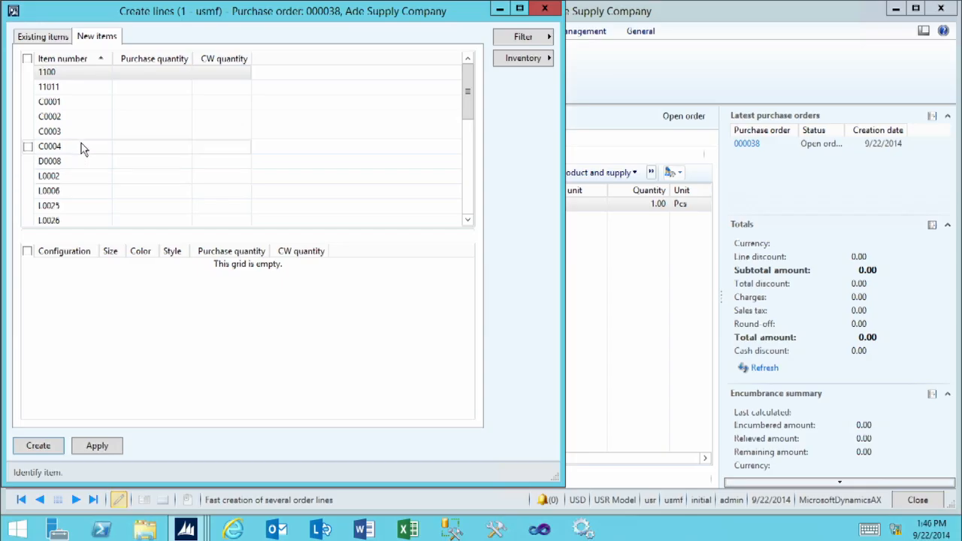
pyautogui.click(28, 102)
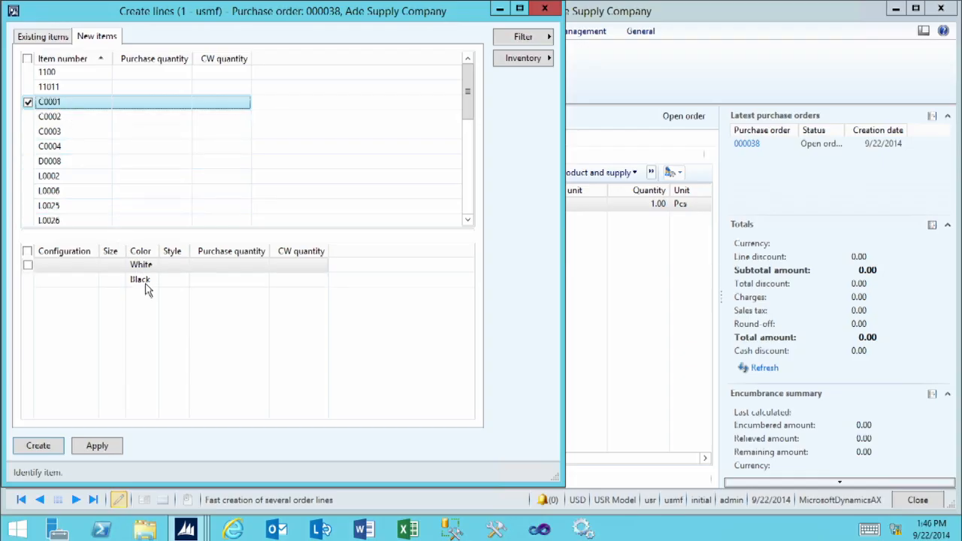
pyautogui.click(217, 275)
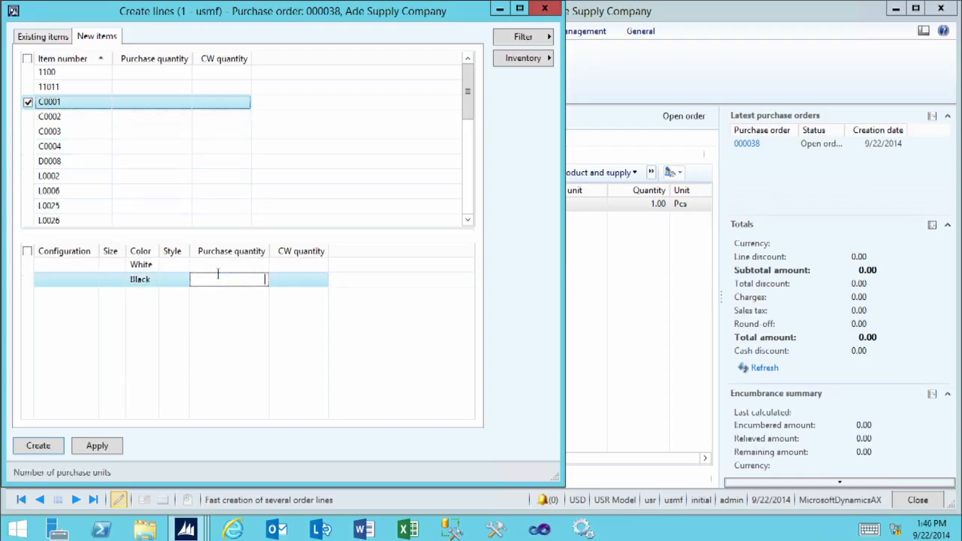
pyautogui.write('10')
pyautogui.press('Up')
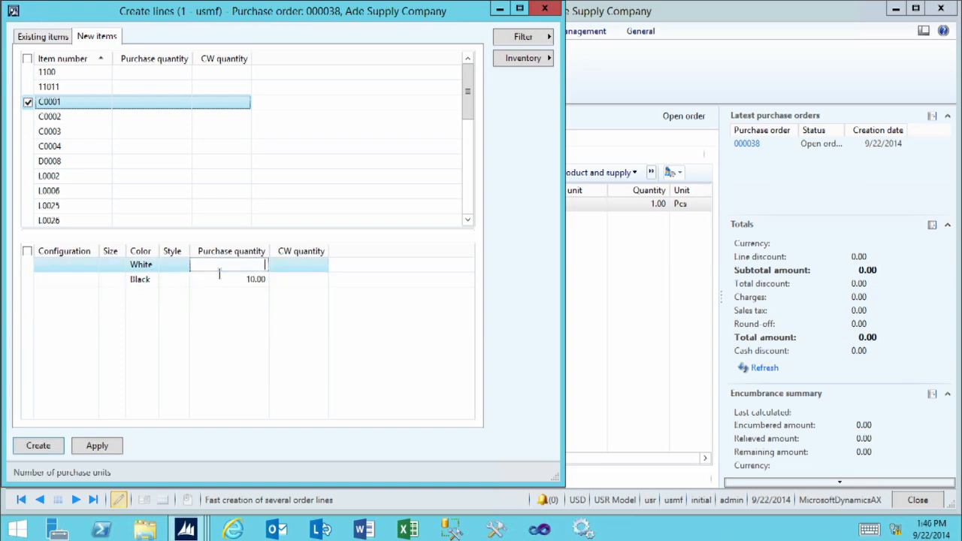
pyautogui.click(50, 448)
pyautogui.click(38, 446)
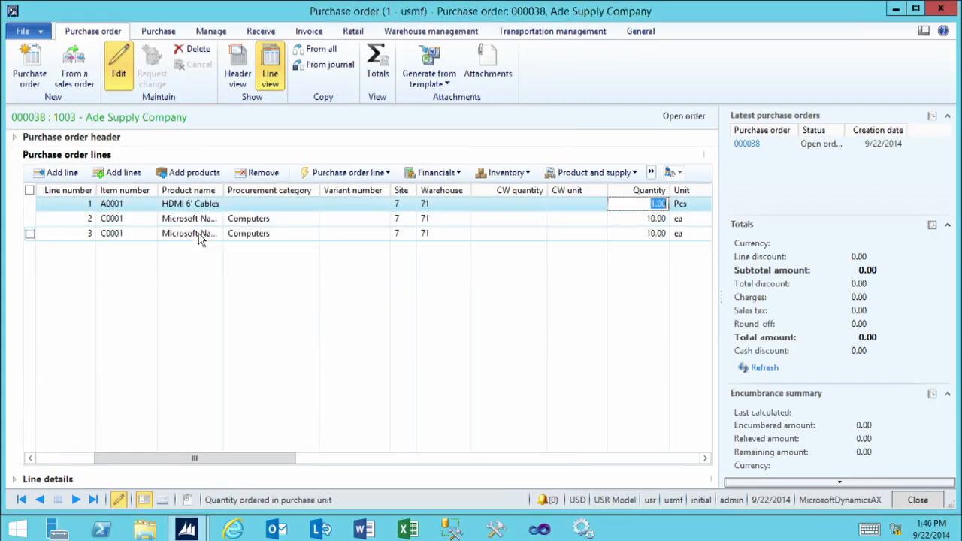
# Browse the retail product categories for adding products, and add T0012 (Soundbar) to the selected products
pyautogui.click(192, 174)
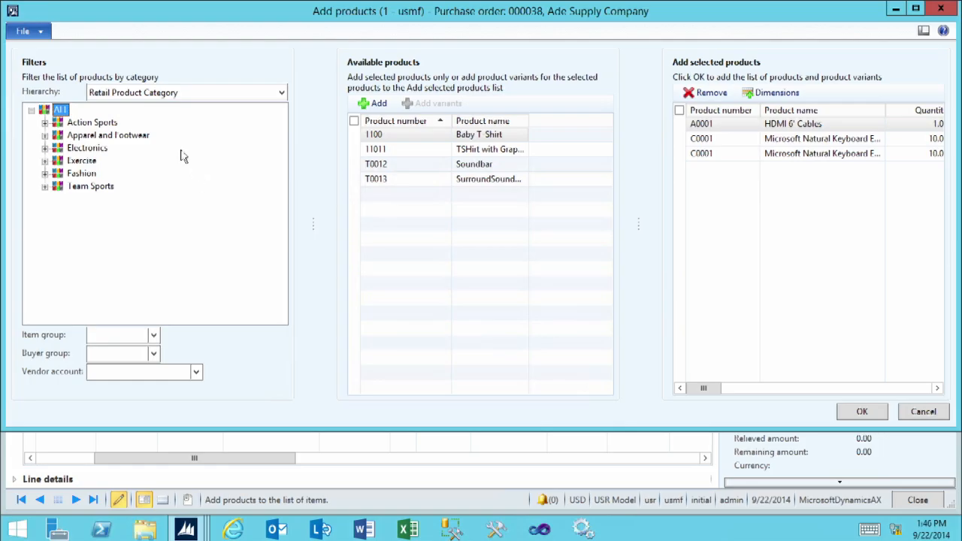
pyautogui.click(78, 139)
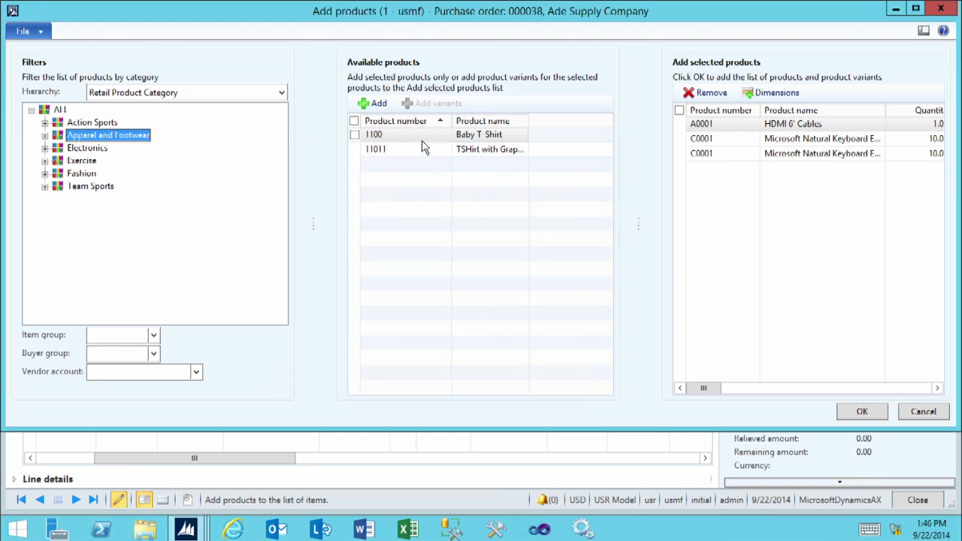
pyautogui.click(60, 111)
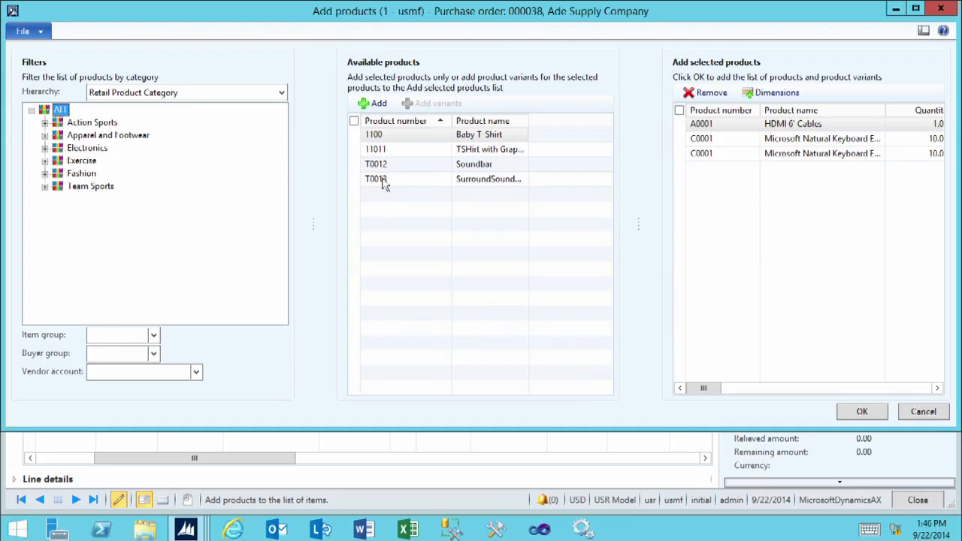
pyautogui.click(354, 165)
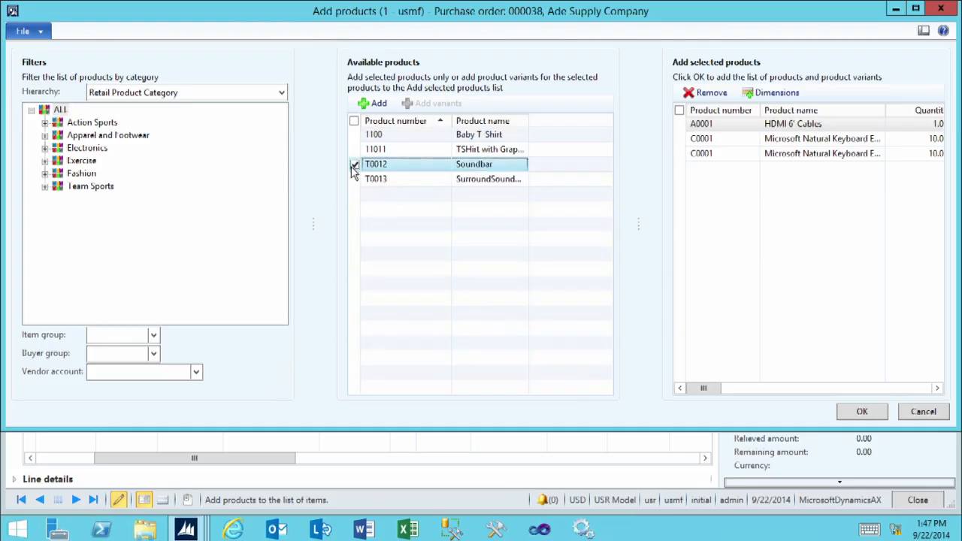
pyautogui.click(364, 105)
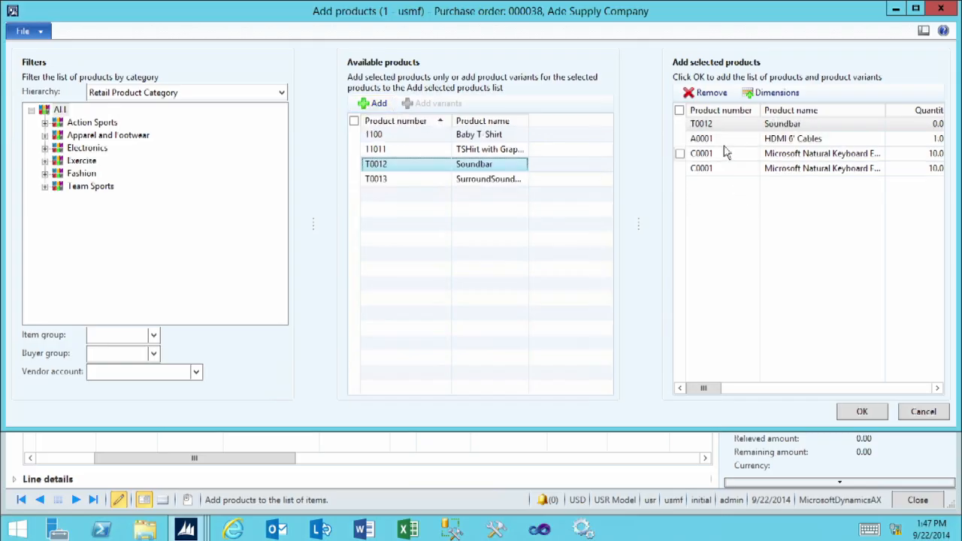
# Set the Soundbar's quantity to 100, add the selected products to the order, and close the information log
pyautogui.click(907, 124)
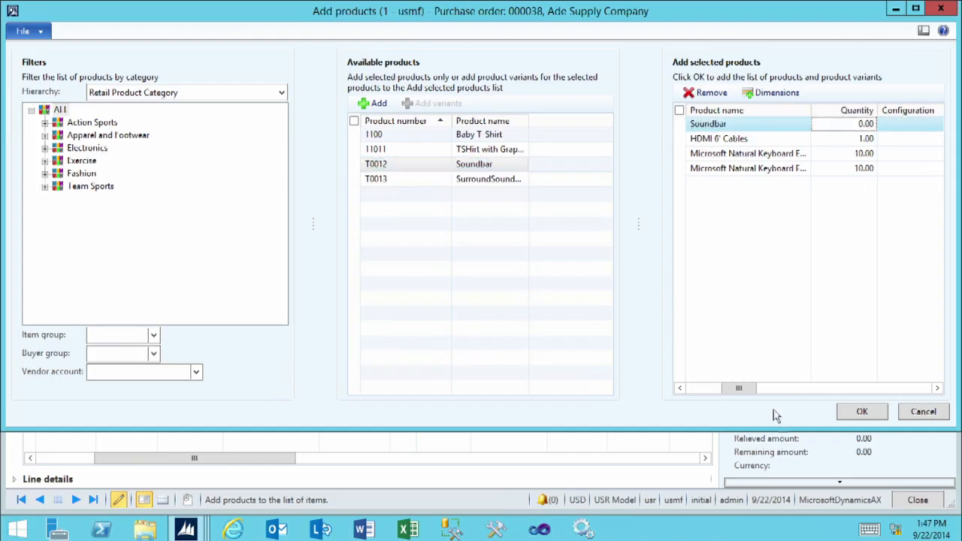
pyautogui.moveTo(740, 387); pyautogui.dragTo(754, 388)
pyautogui.write('100')
pyautogui.press('Tab')
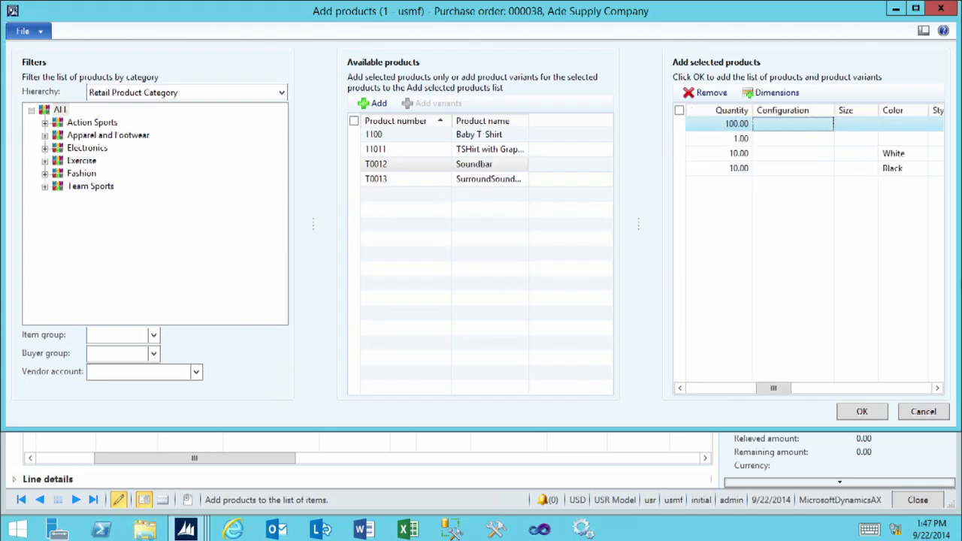
pyautogui.click(883, 417)
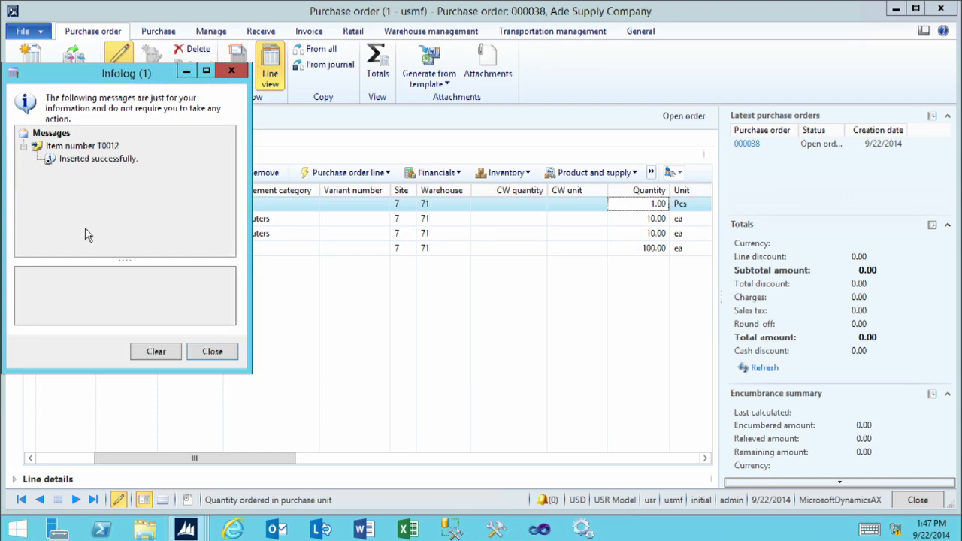
pyautogui.click(212, 351)
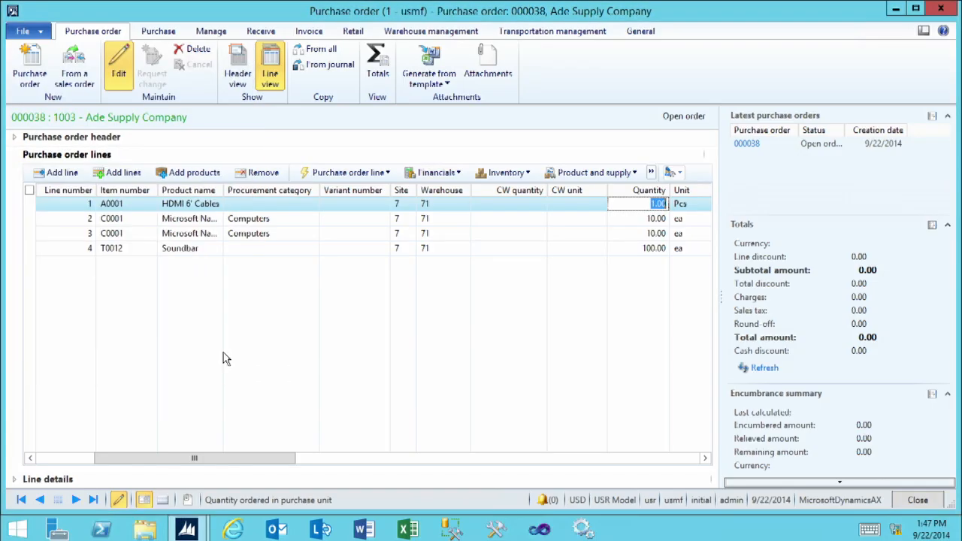